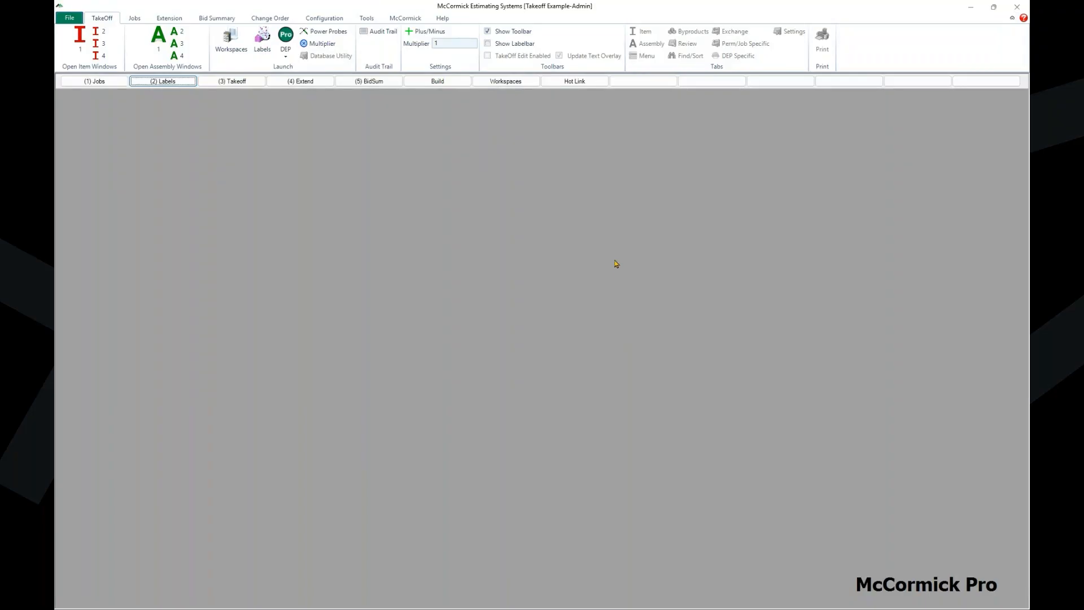
Open the takeoff screen and choose the Base Bid and Power labels for the takeoff
left_click(237, 82)
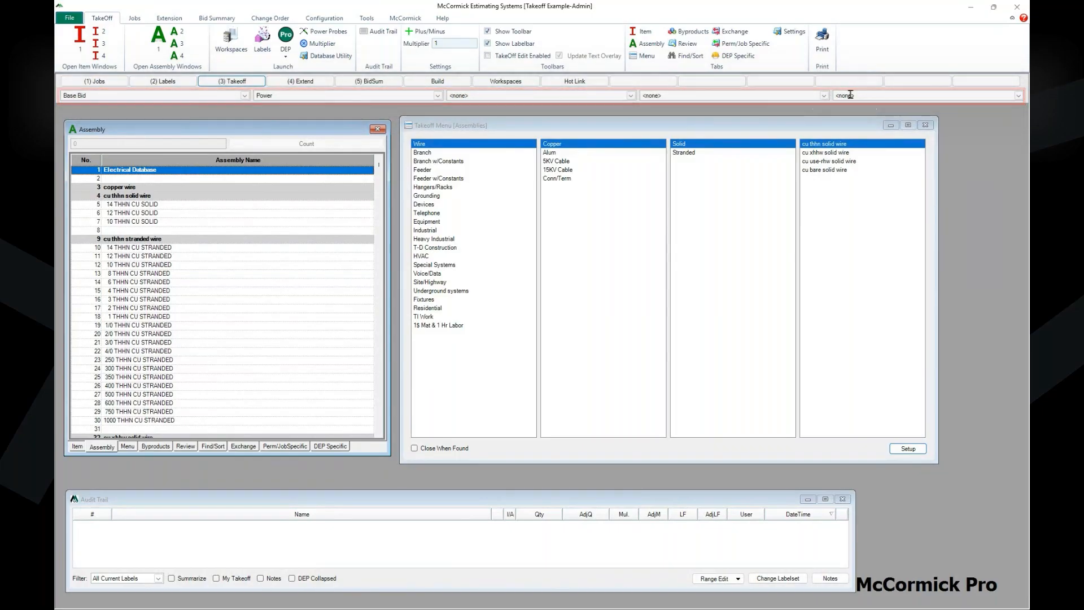
left_click(245, 96)
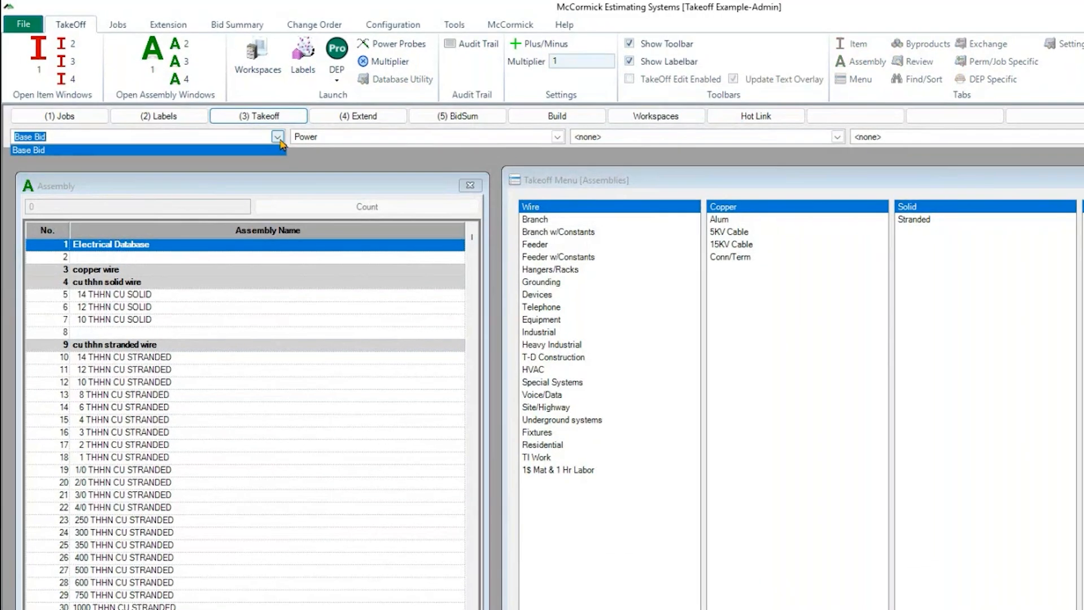
left_click(279, 139)
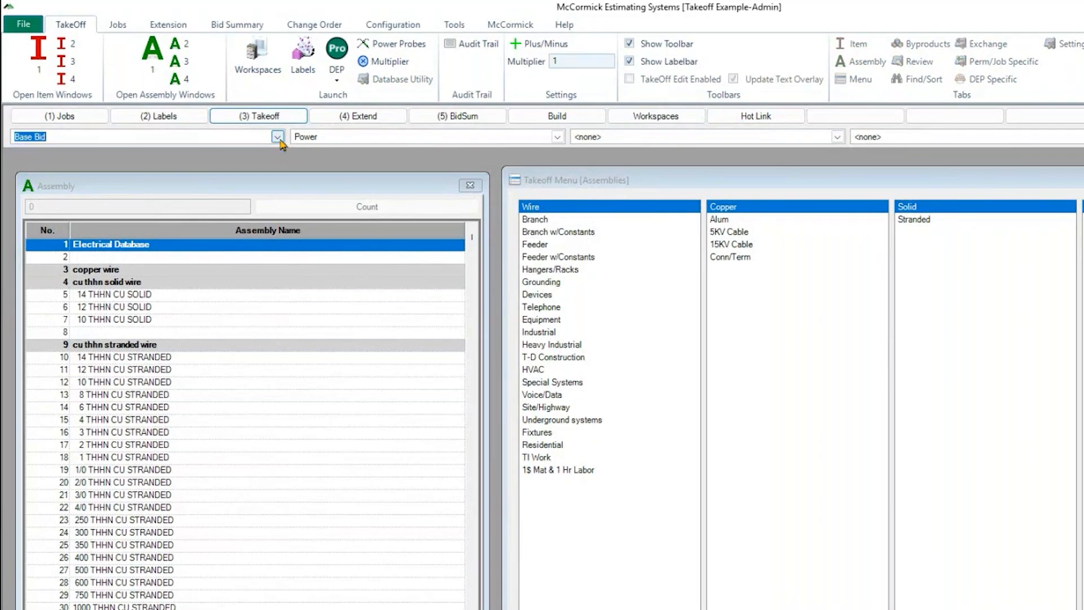
left_click(558, 137)
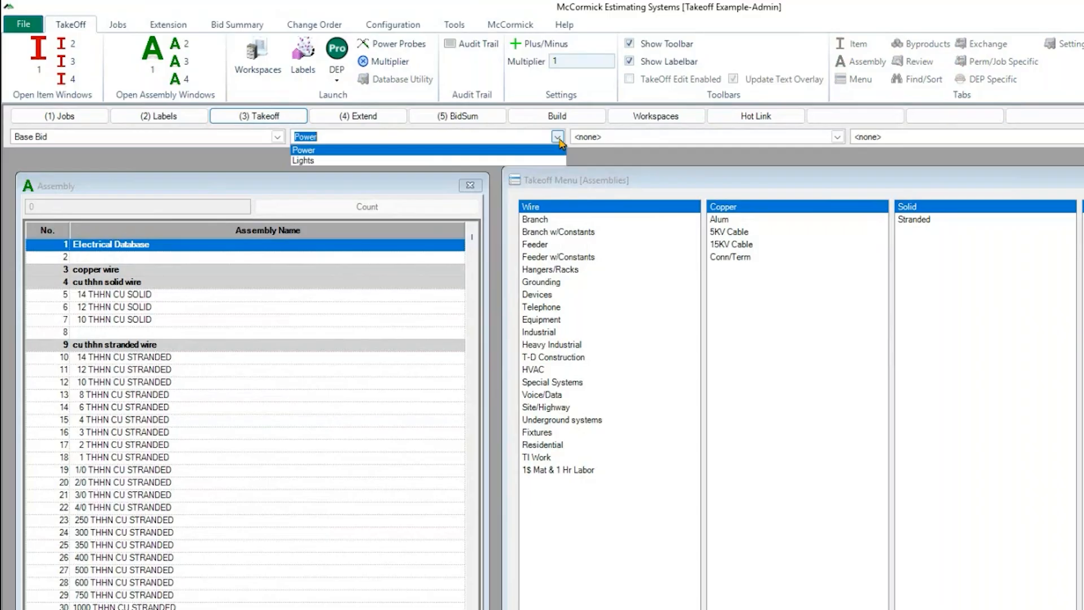
left_click(525, 151)
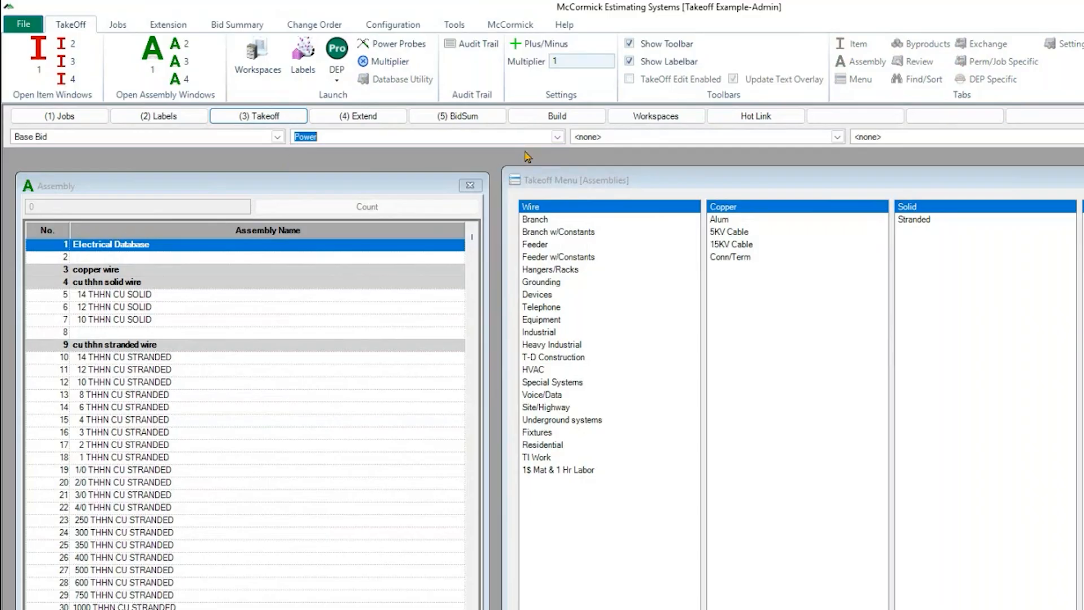
Show the item database in the Assembly window and return it to the assembly list
left_click(407, 196)
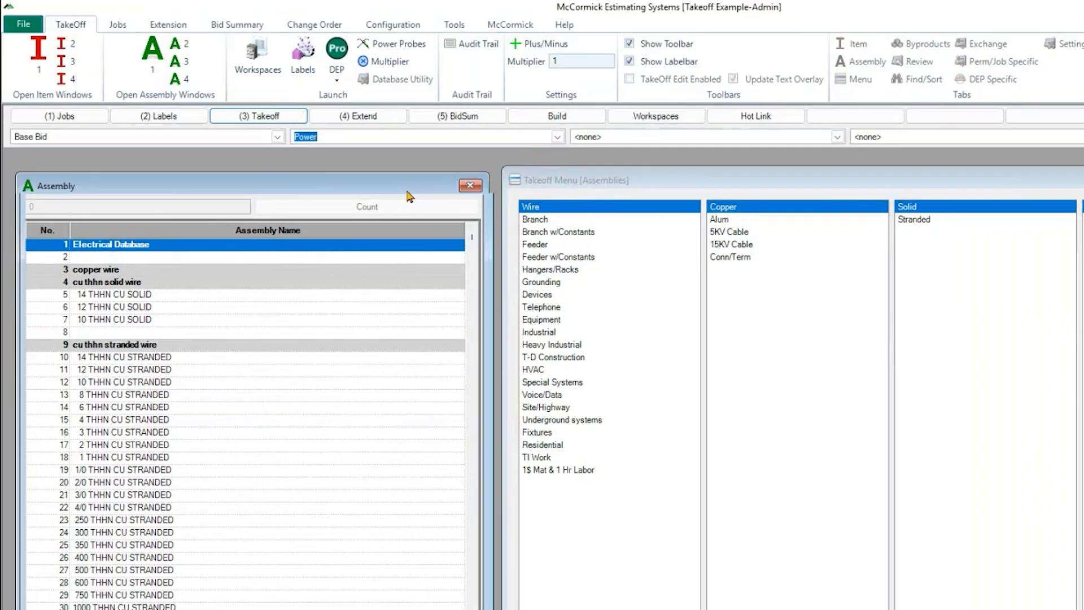
left_click_drag(408, 196, 415, 193)
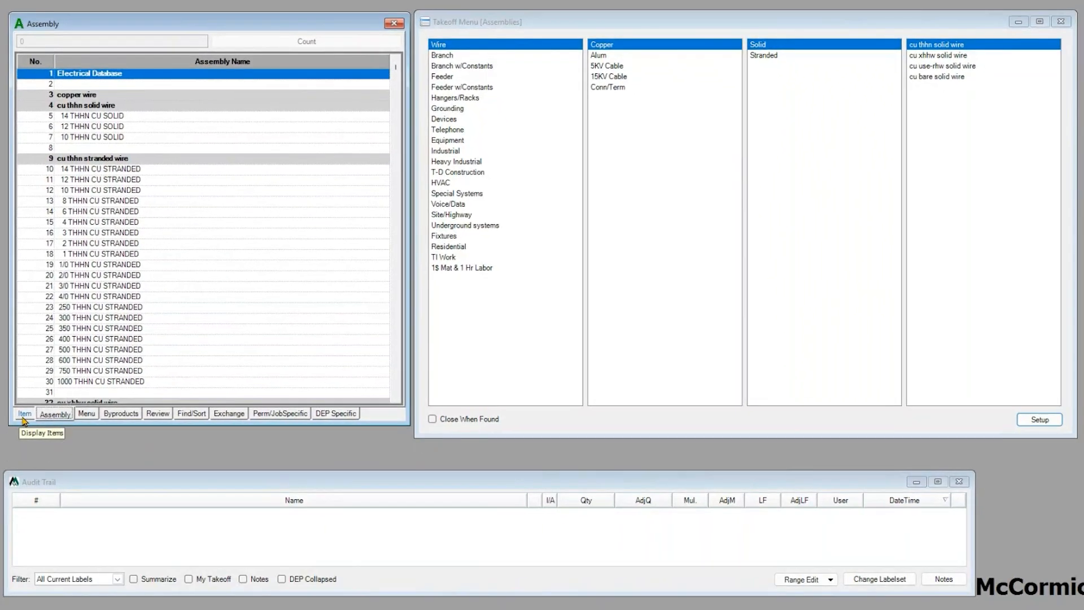
left_click(24, 414)
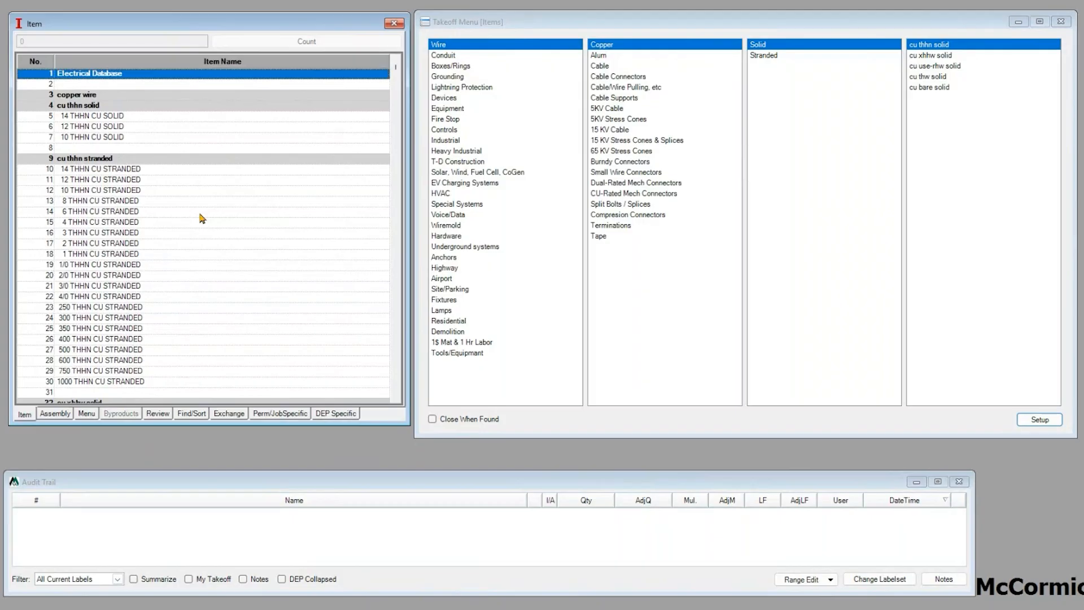
left_click(56, 415)
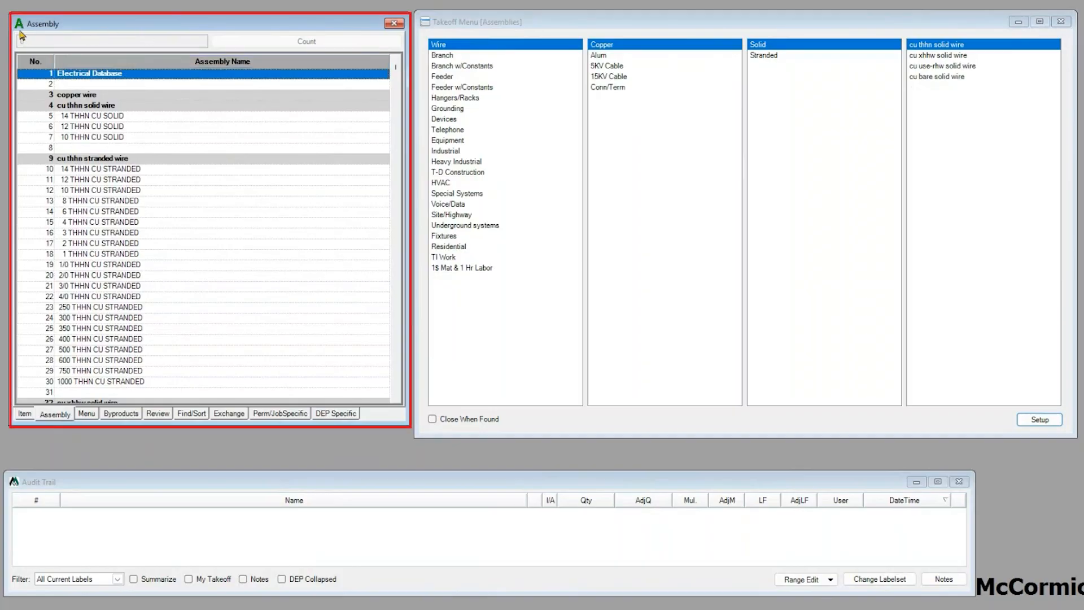
Find the standard-grade receptacles under Devices in the Takeoff Menu and select the DUPLEX STD assembly
left_click(490, 27)
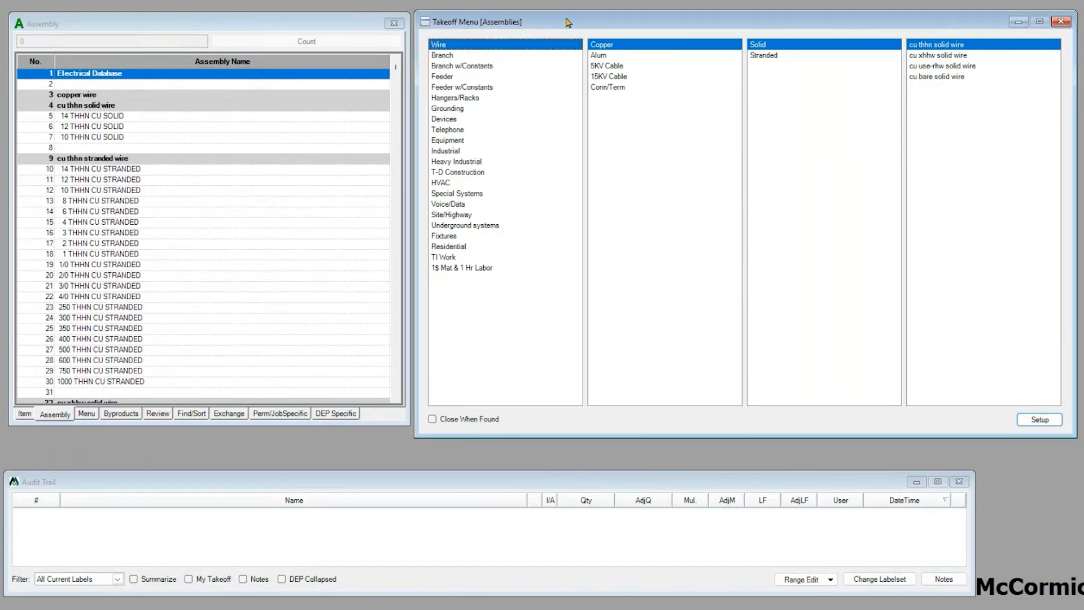
left_click_drag(567, 22, 576, 23)
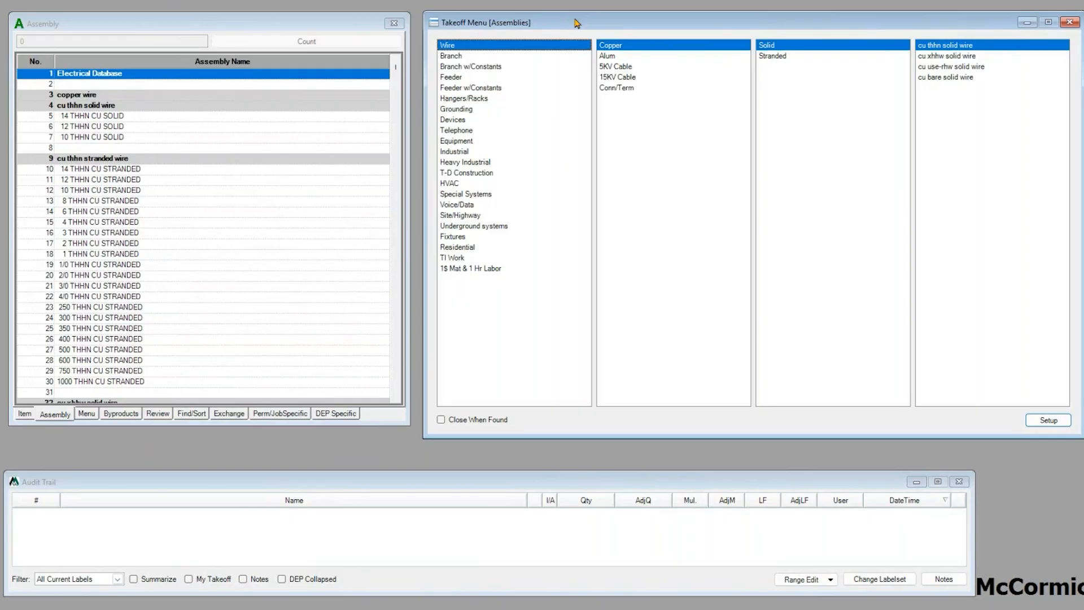
left_click(454, 123)
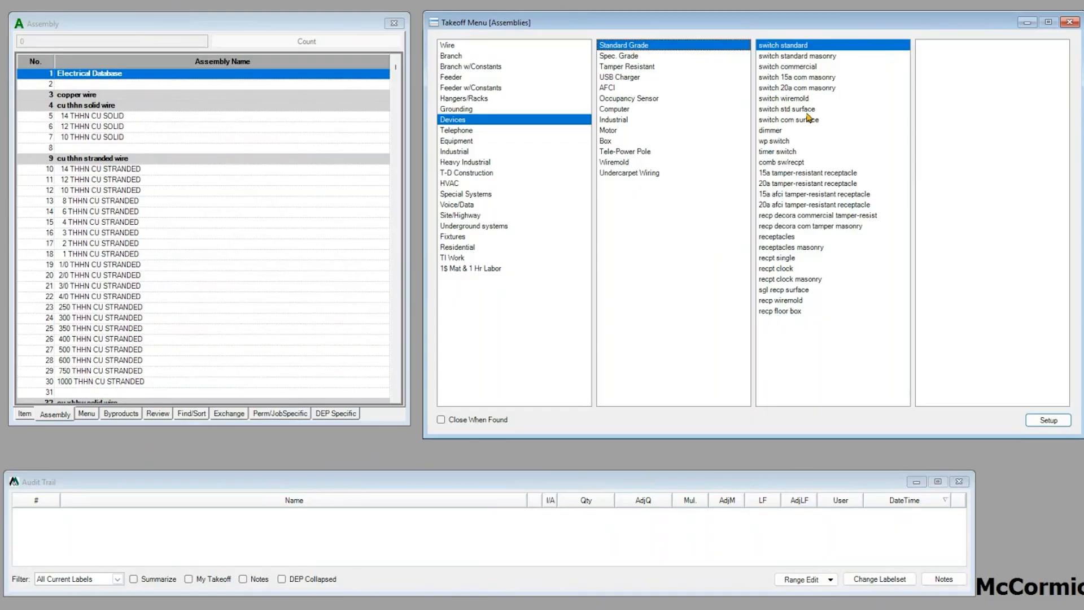
left_click(784, 237)
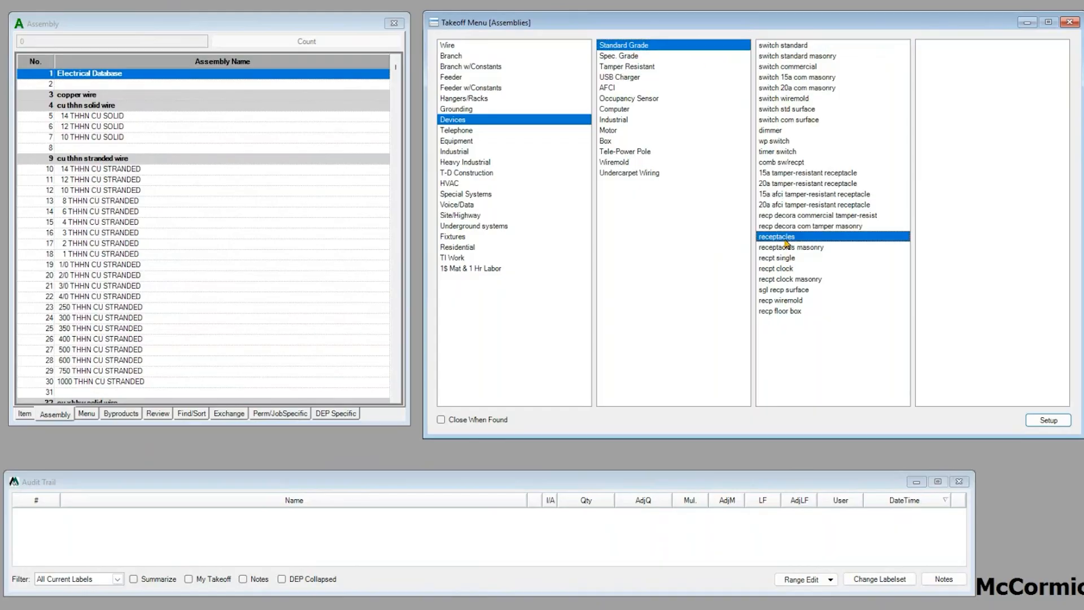
double_click(786, 241)
left_click(106, 117)
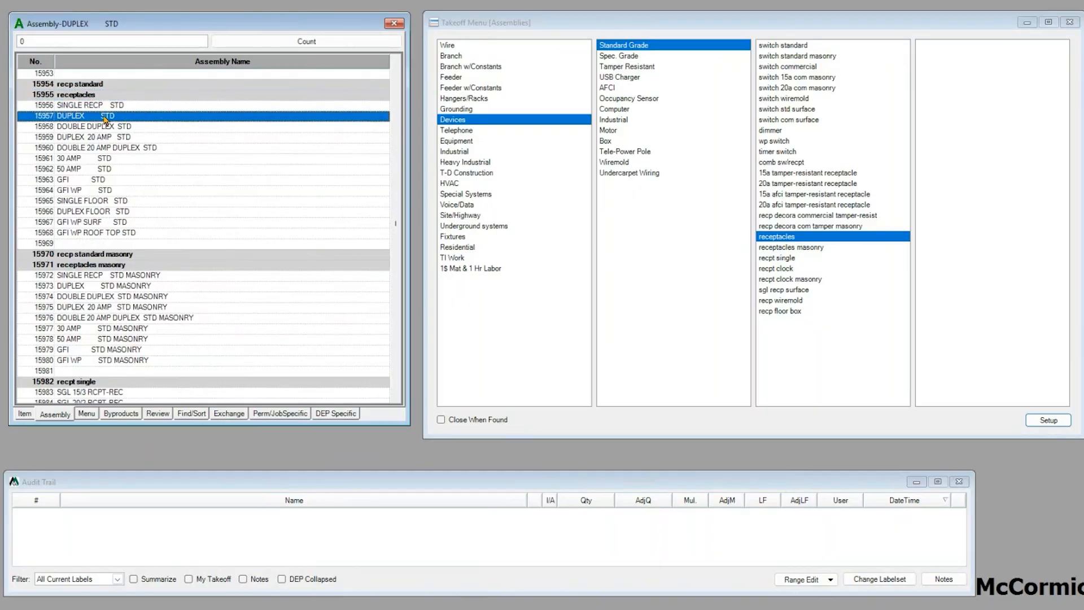
Display the byproducts of the DUPLEX STD assembly and take off a quantity of 7
left_click(121, 414)
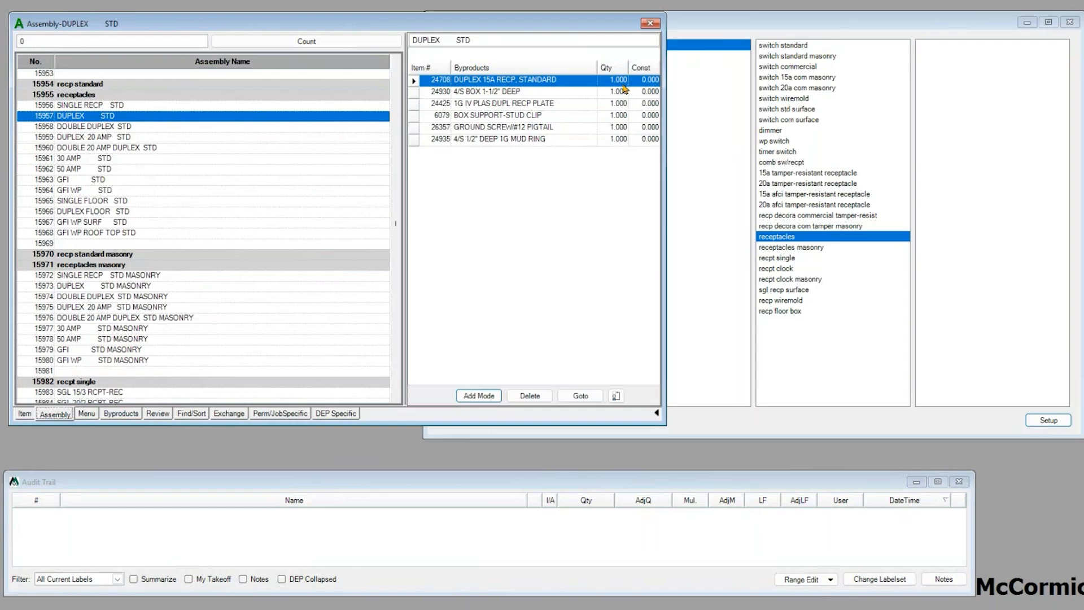
left_click(66, 41)
type("7")
key("Return")
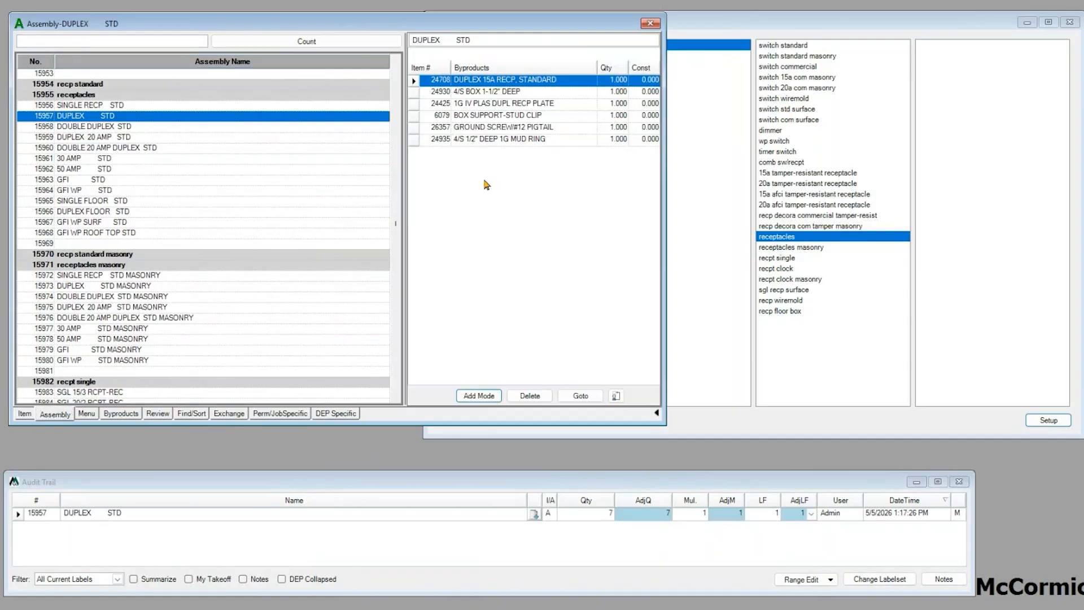
Return to the Assembly window and collapse the byproducts list of the DUPLEX STD assembly
left_click(841, 39)
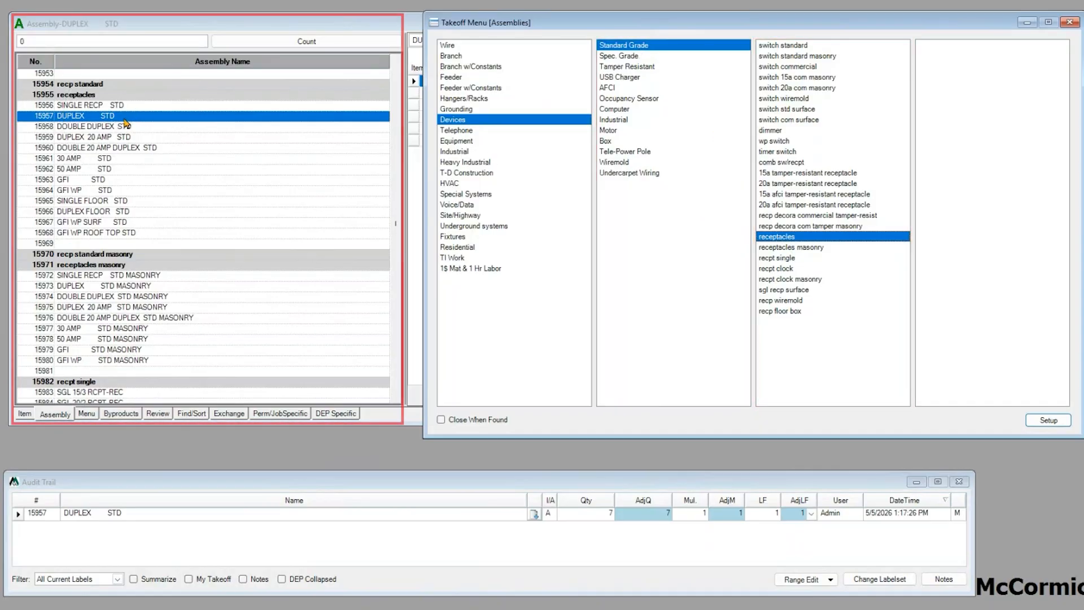
left_click(230, 27)
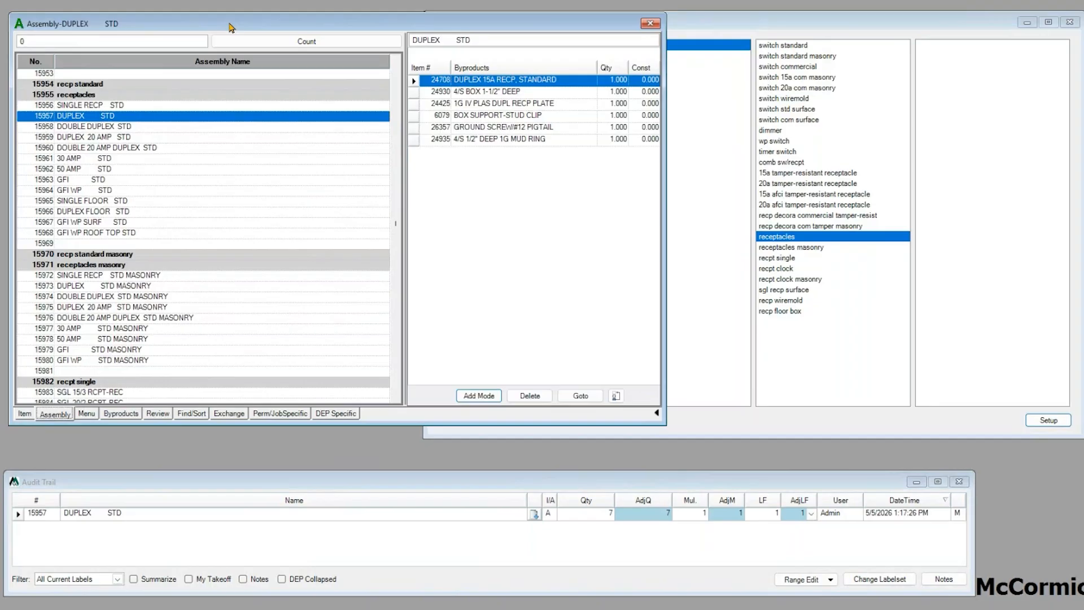
left_click(657, 414)
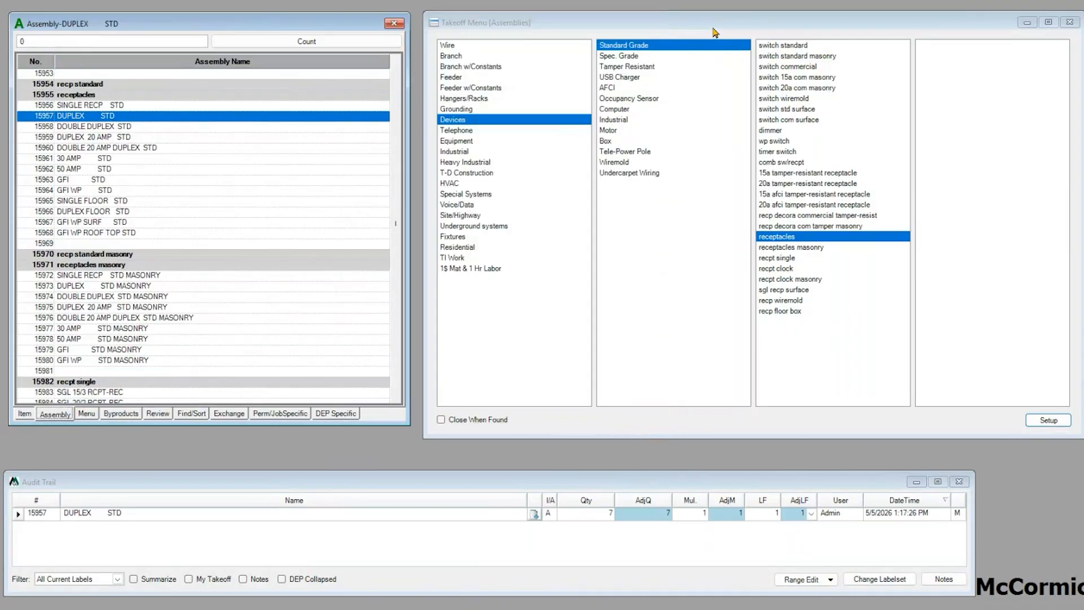
Find n14 emt s/s 3/4 strap under Branch, EMT, S/S, Strap and select the 5 #14 3/4" EMT S/S assembly
left_click_drag(715, 28, 720, 27)
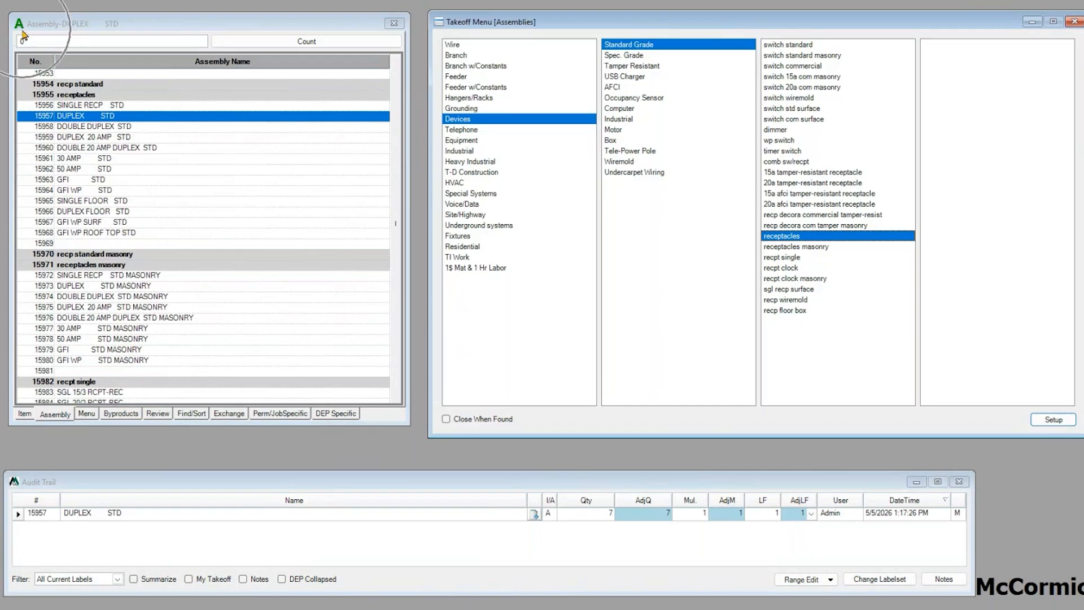
left_click(539, 37)
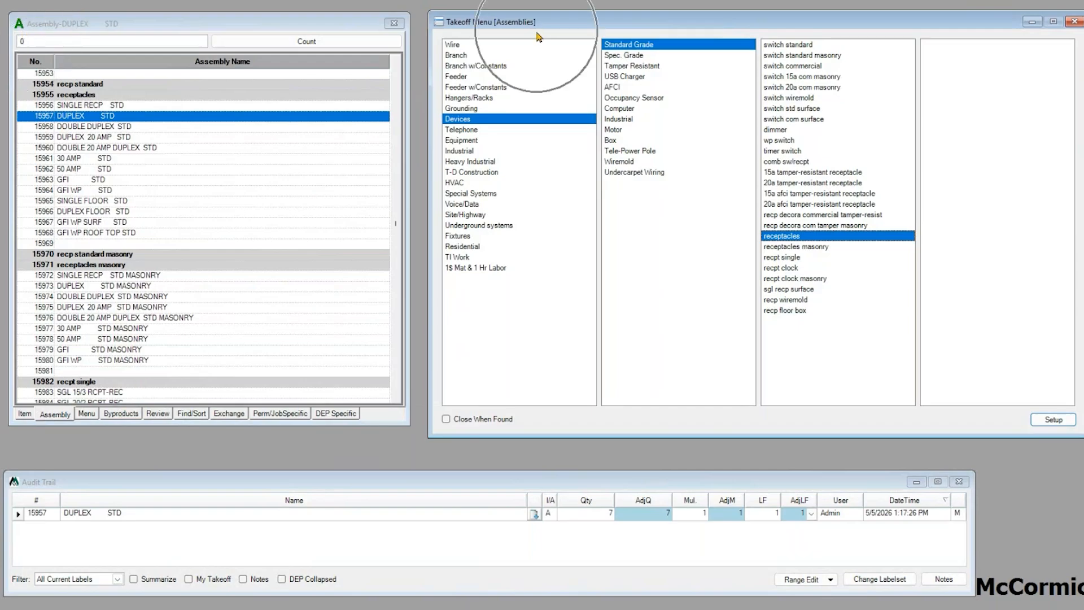
left_click(456, 56)
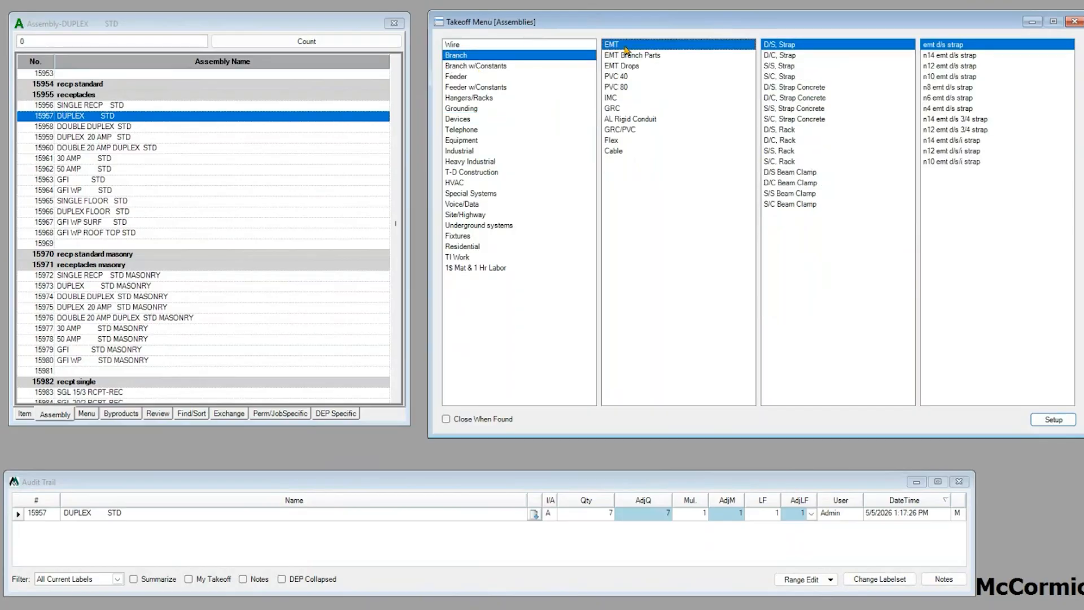
left_click(783, 67)
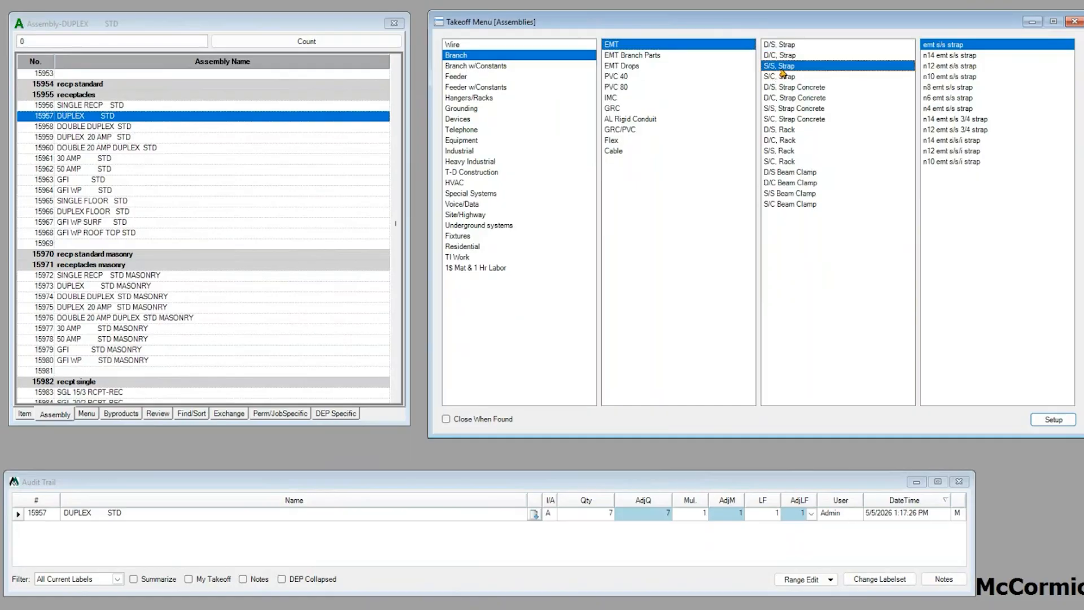
left_click(967, 122)
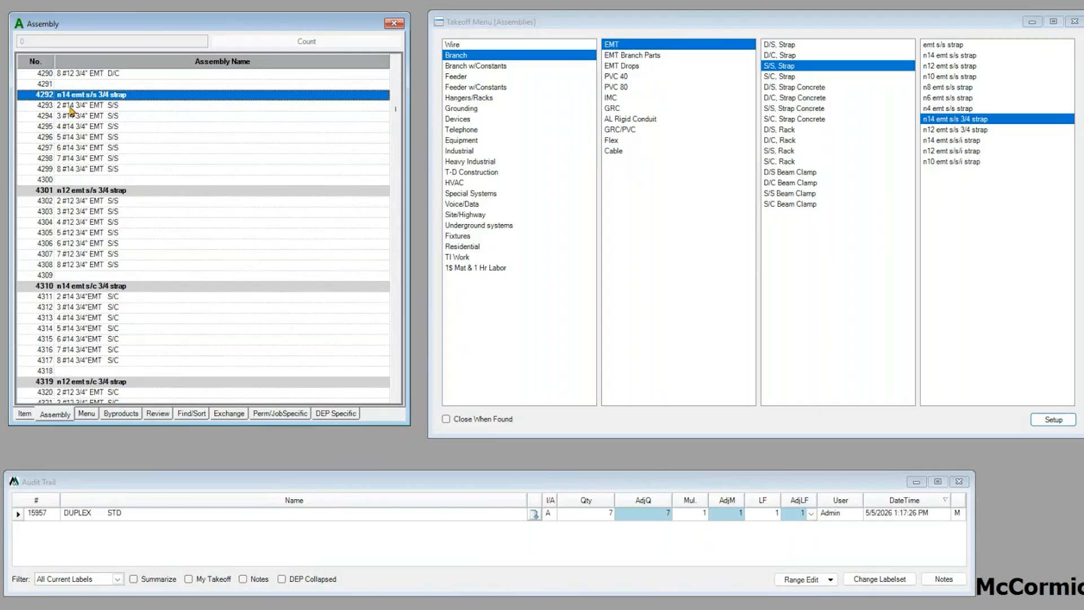
left_click(74, 138)
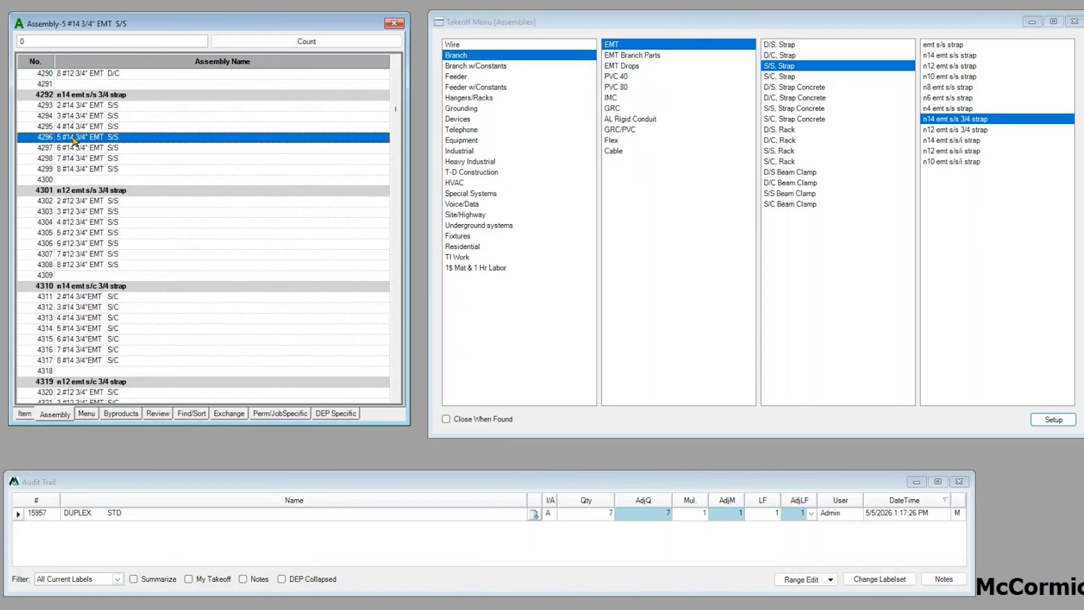
Display the byproducts of the 5 #14 3/4" EMT S/S assembly and take off a quantity of 235
left_click(117, 414)
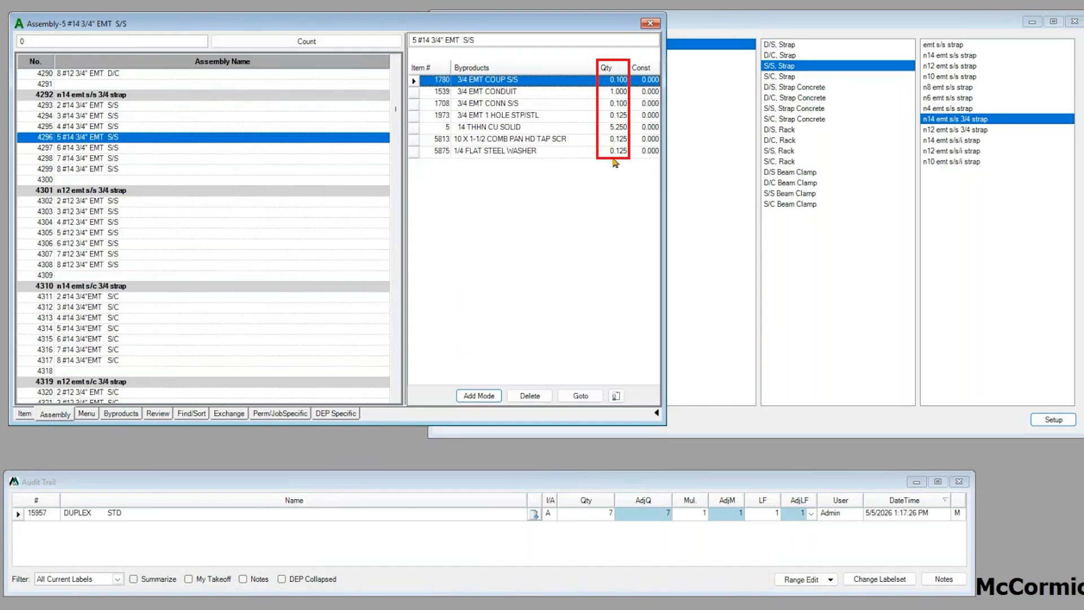
left_click(70, 47)
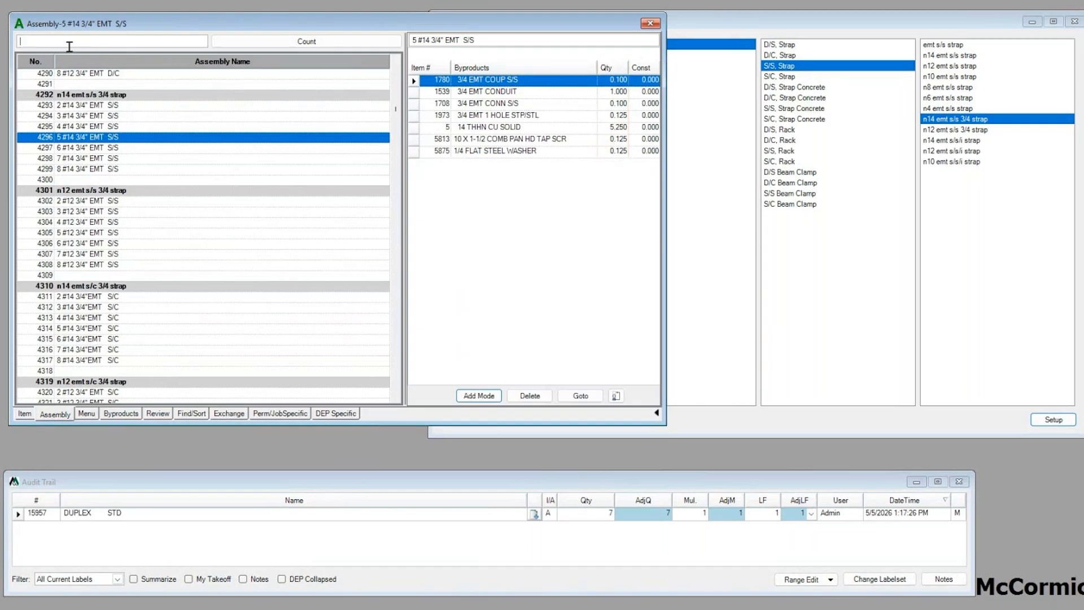
type("235")
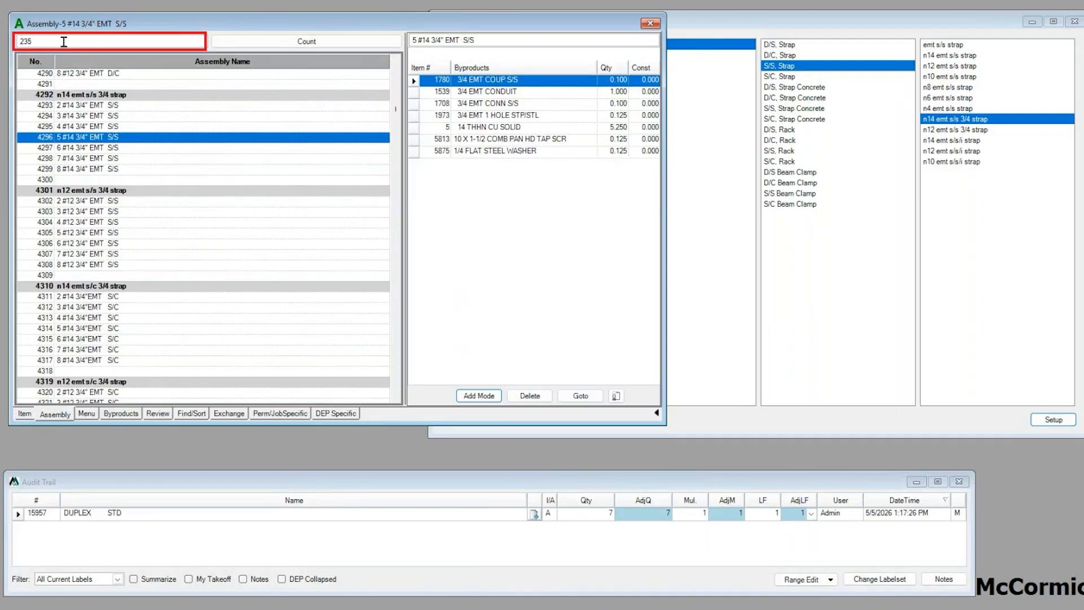
key("Return")
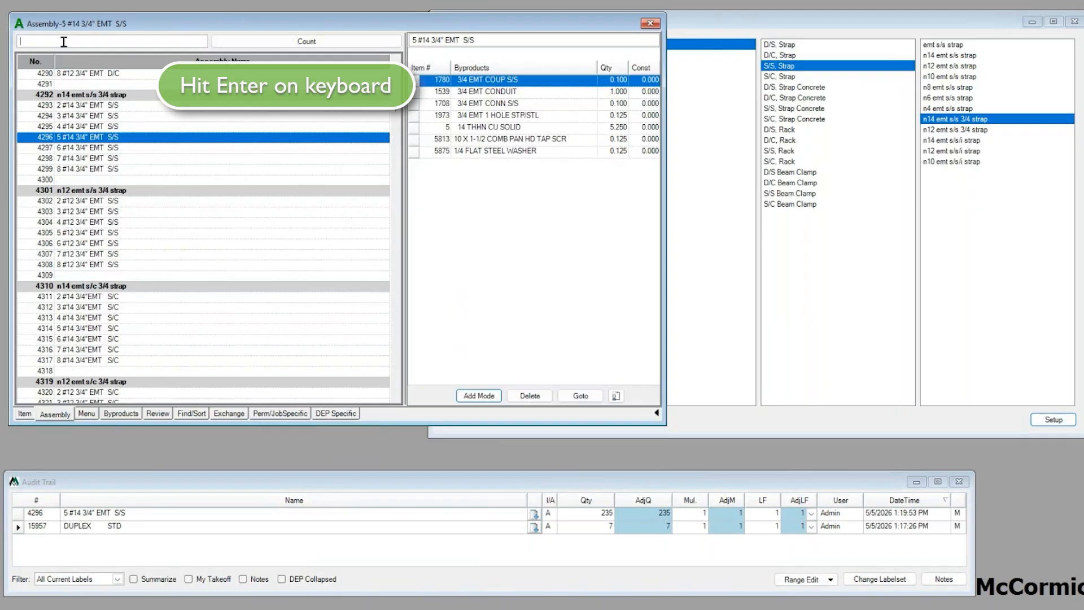
Collapse the EMT assembly's byproducts list and move the Audit Trail window slightly upward
left_click(736, 483)
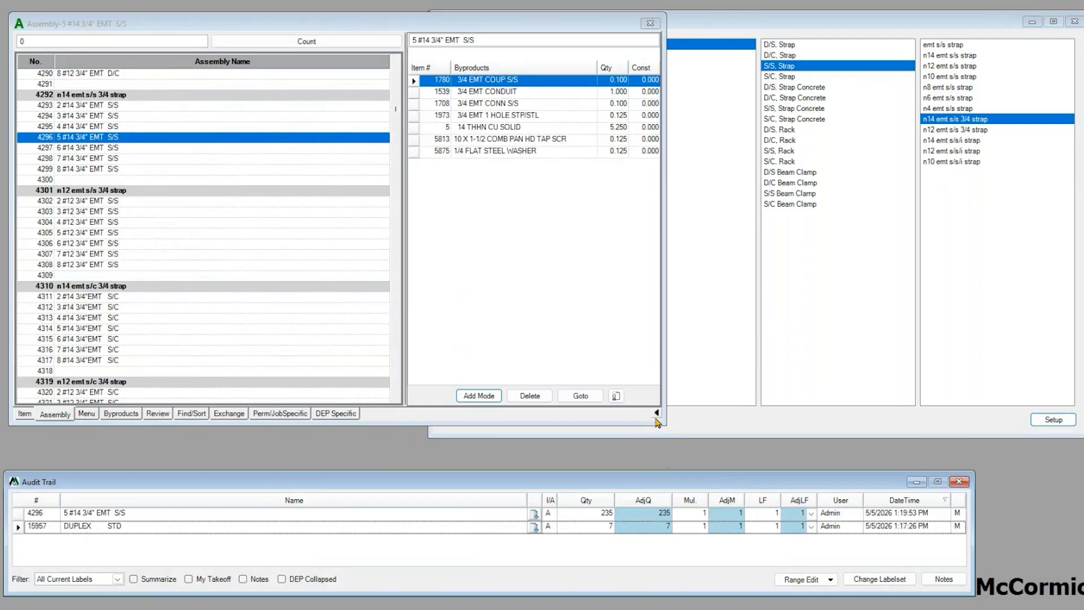
left_click(656, 415)
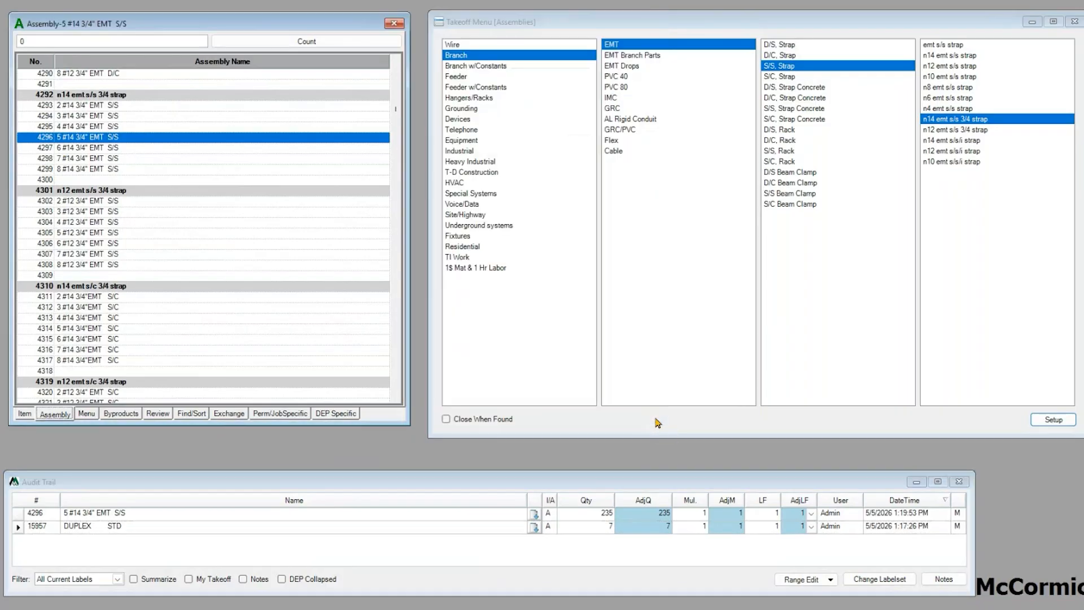
left_click_drag(567, 486, 572, 461)
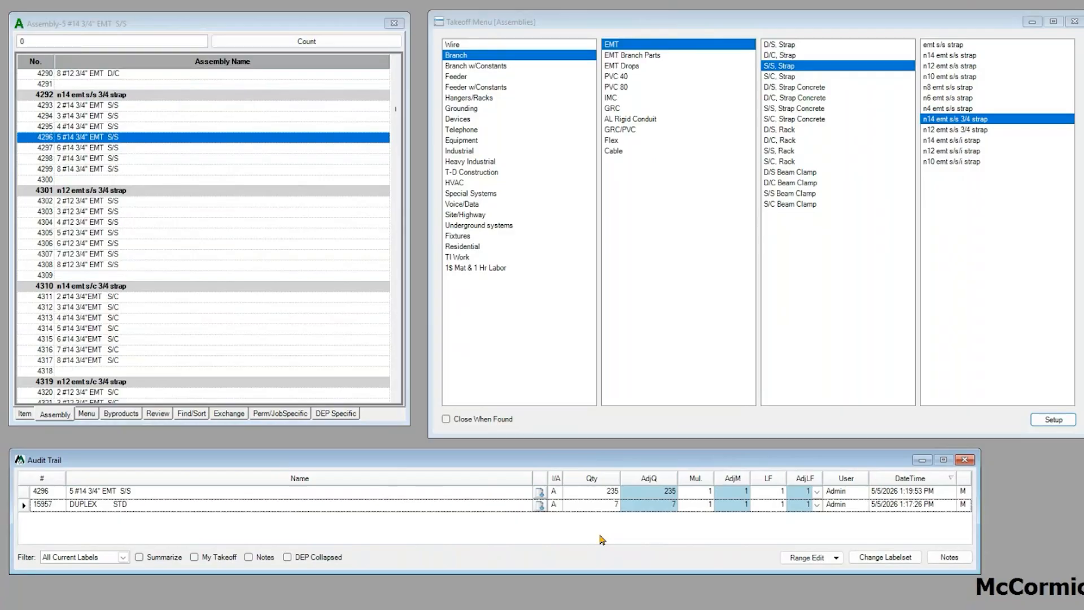
Set the adjusted multiplier (AdjM) of the DUPLEX STD entry in the Audit Trail to 23
left_click(23, 506)
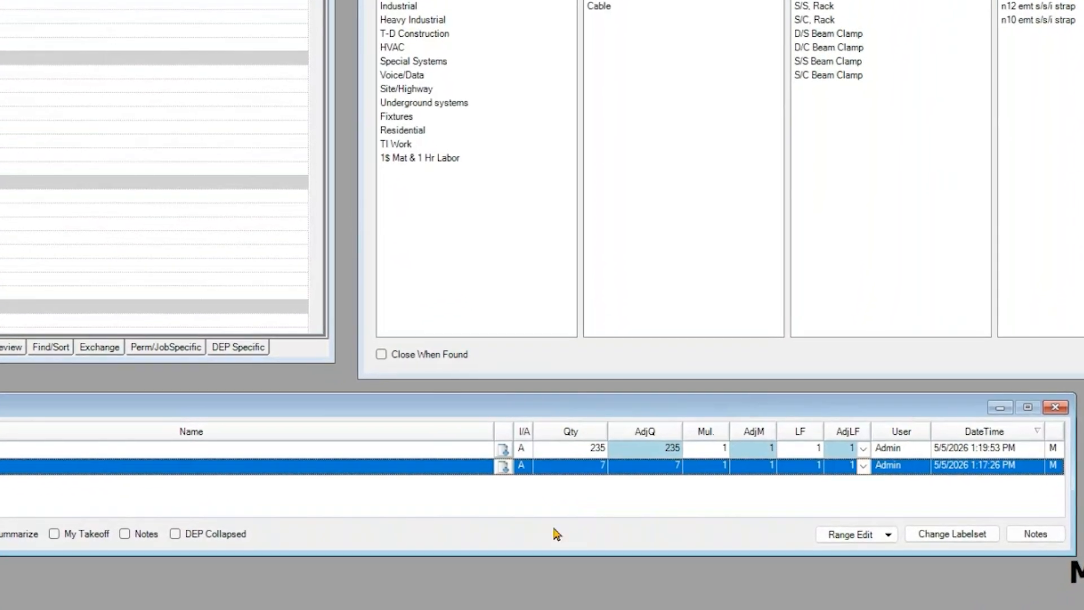
left_click(664, 465)
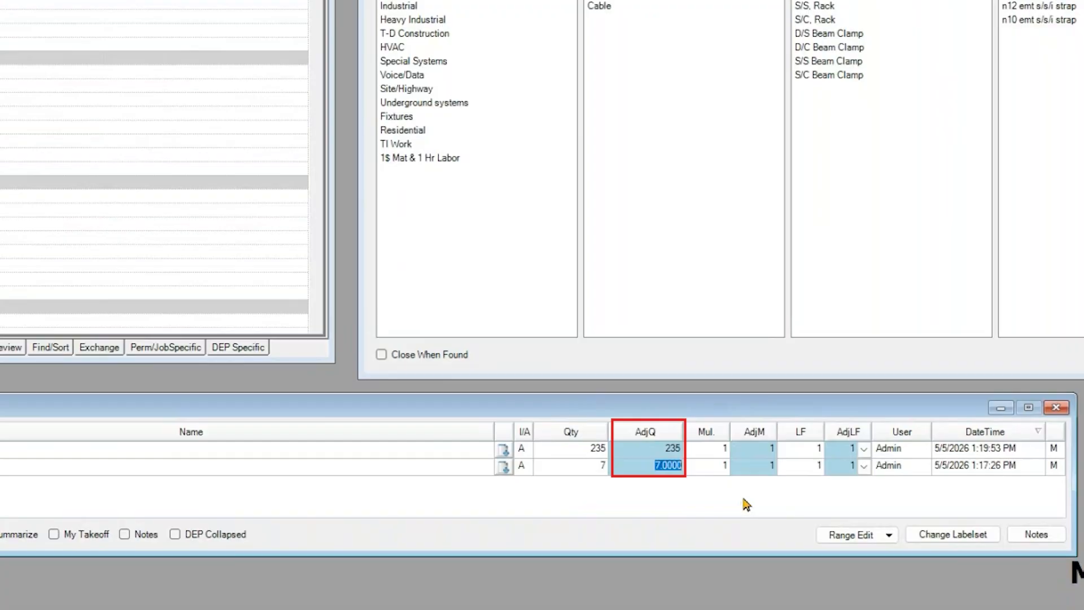
left_click(768, 464)
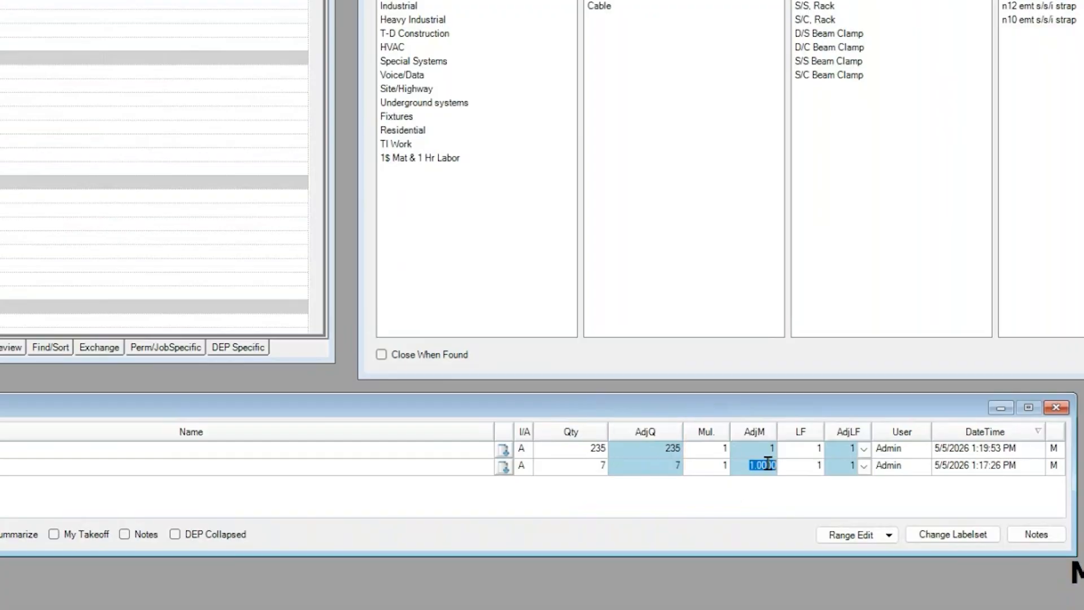
type("23")
key("Tab")
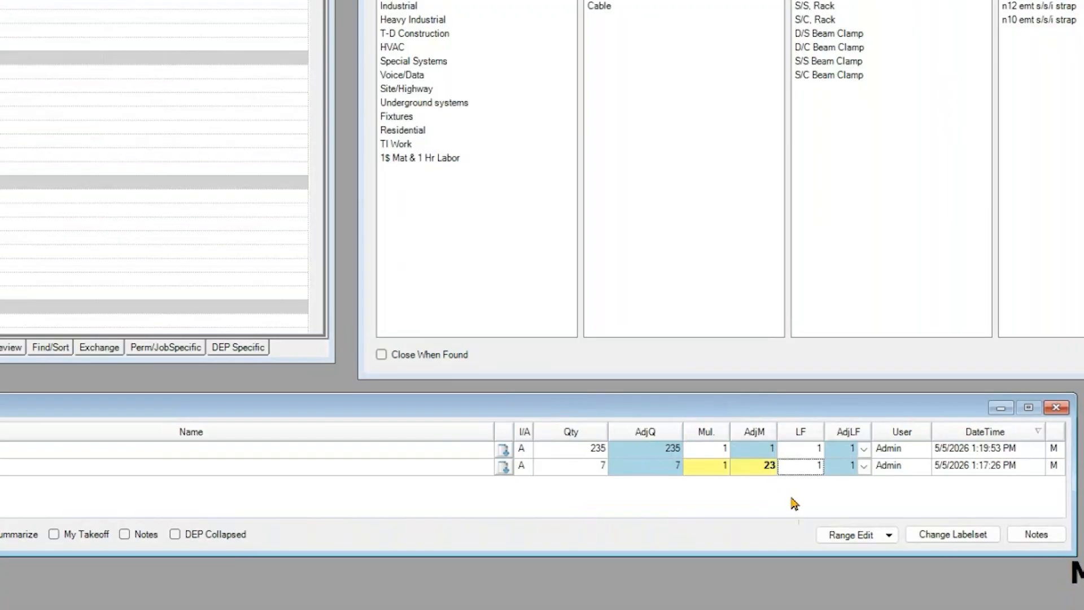
left_click(681, 465)
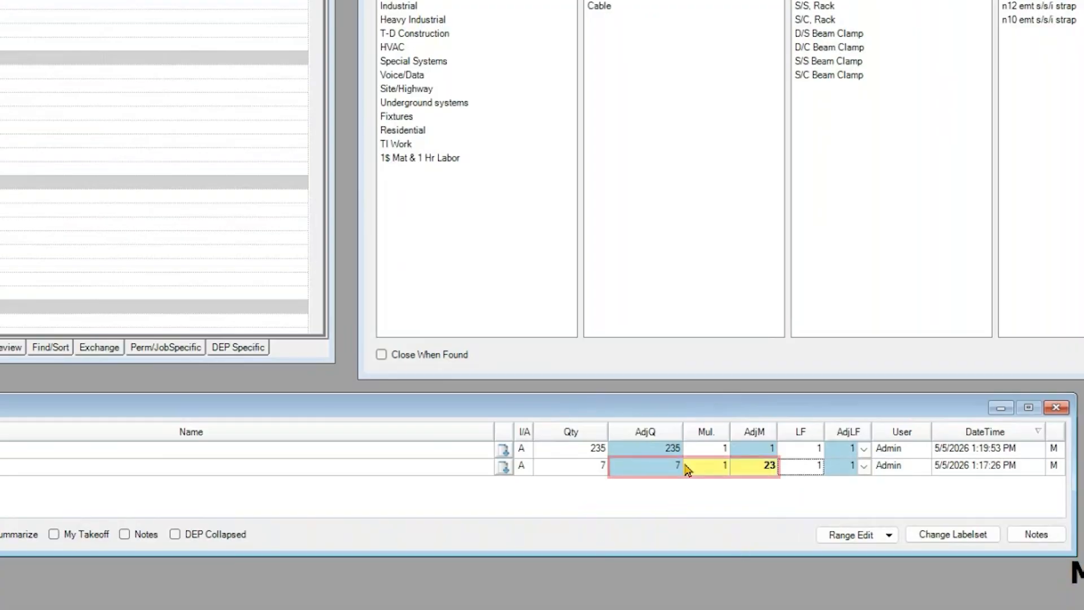
left_click(762, 473)
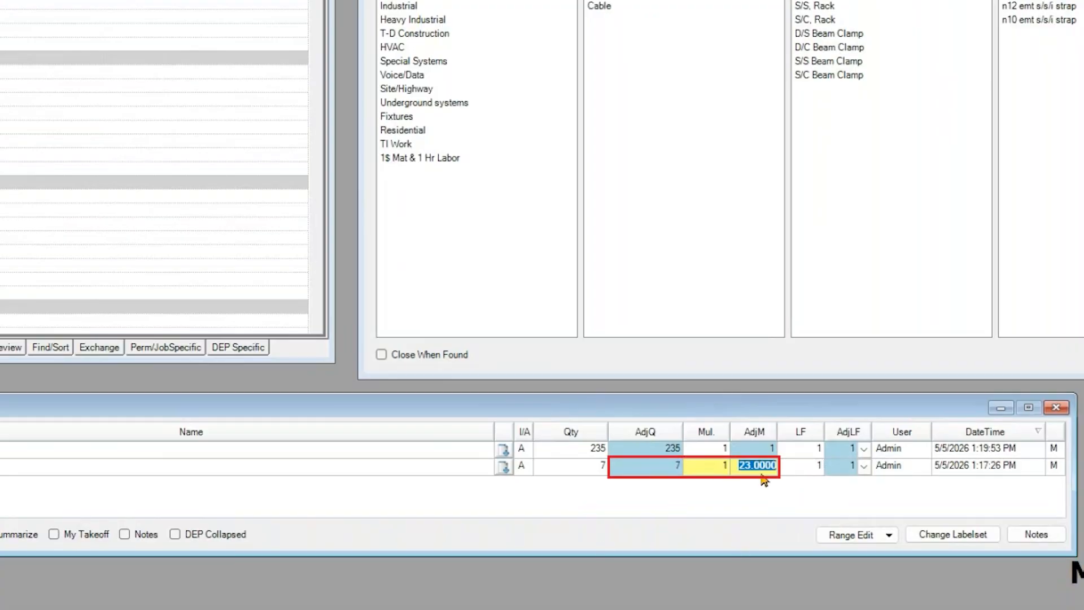
Display the labor factor choices of the 5 #14 3/4" EMT S/S entry and set its adjusted quantity (AdjQ) to 238
left_click(863, 450)
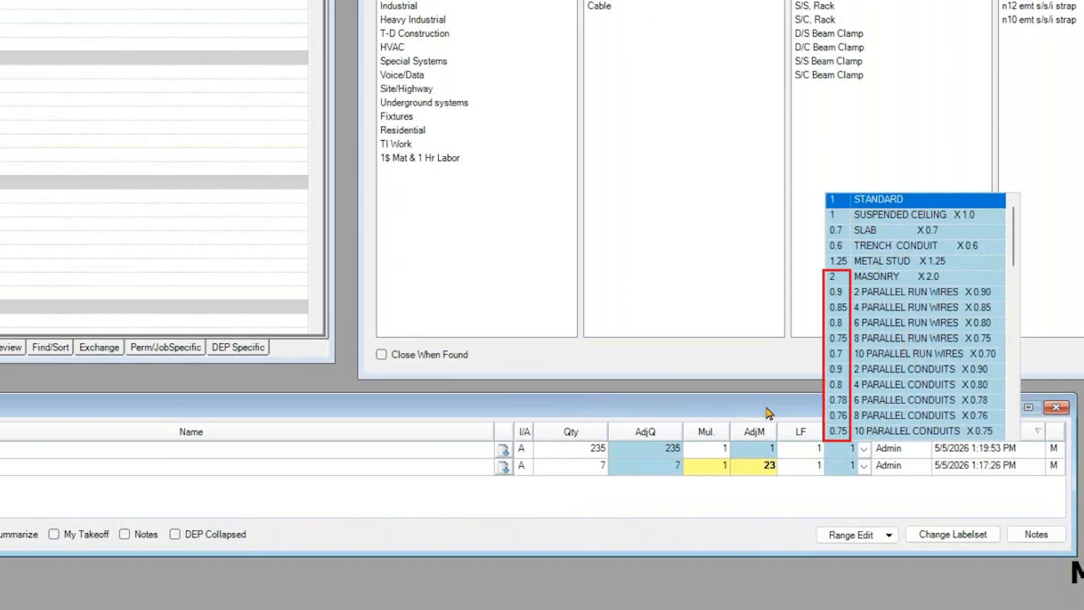
left_click(797, 410)
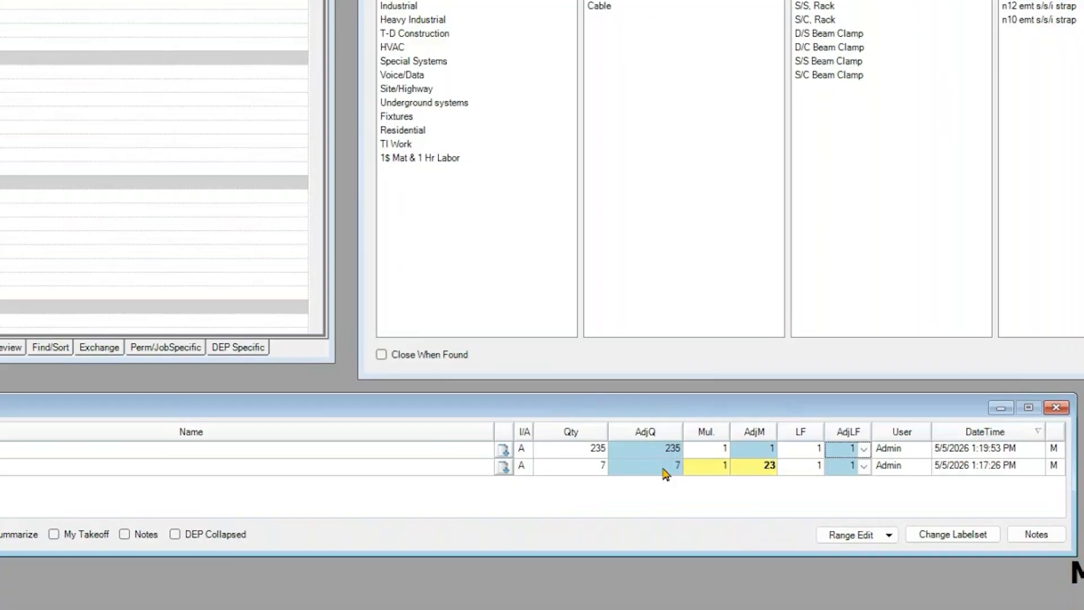
left_click(674, 452)
type("238")
left_click(659, 471)
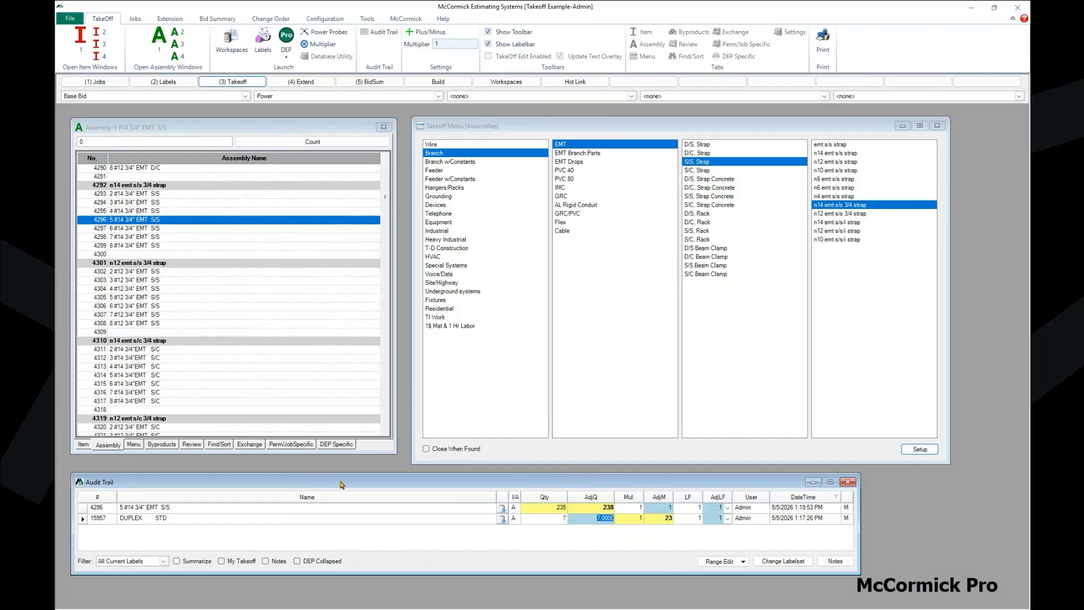
Activate the Takeoff Menu, Assembly and Audit Trail windows one after another
left_click(628, 130)
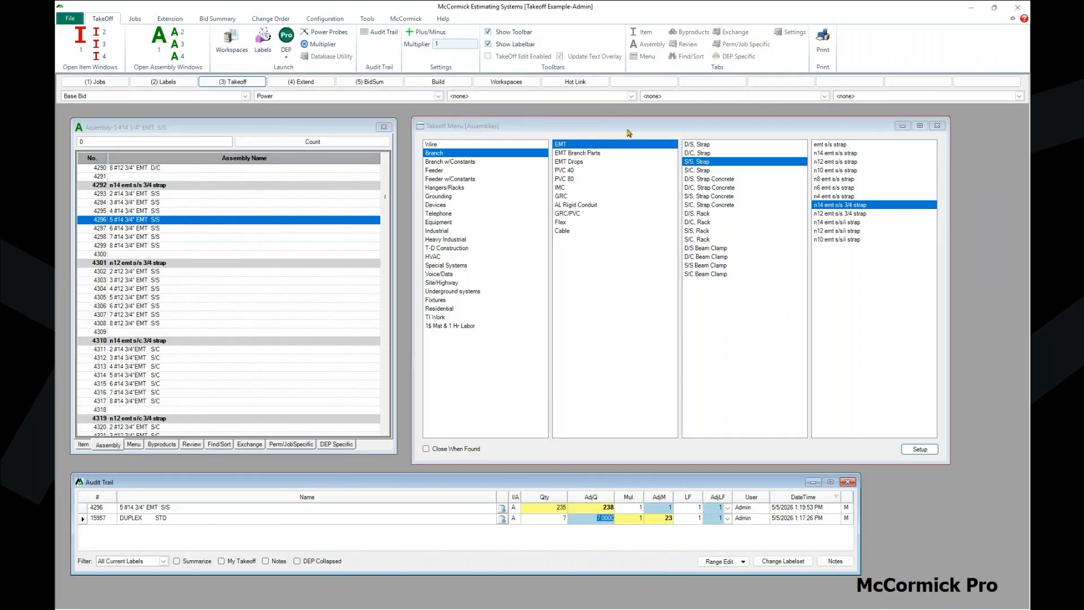
left_click(246, 138)
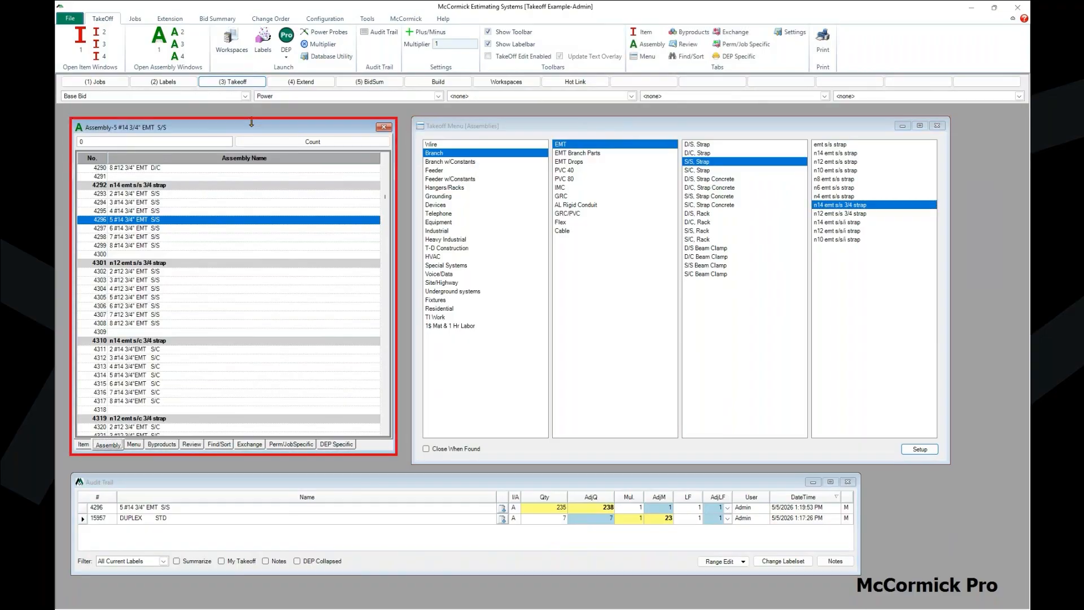
left_click(319, 491)
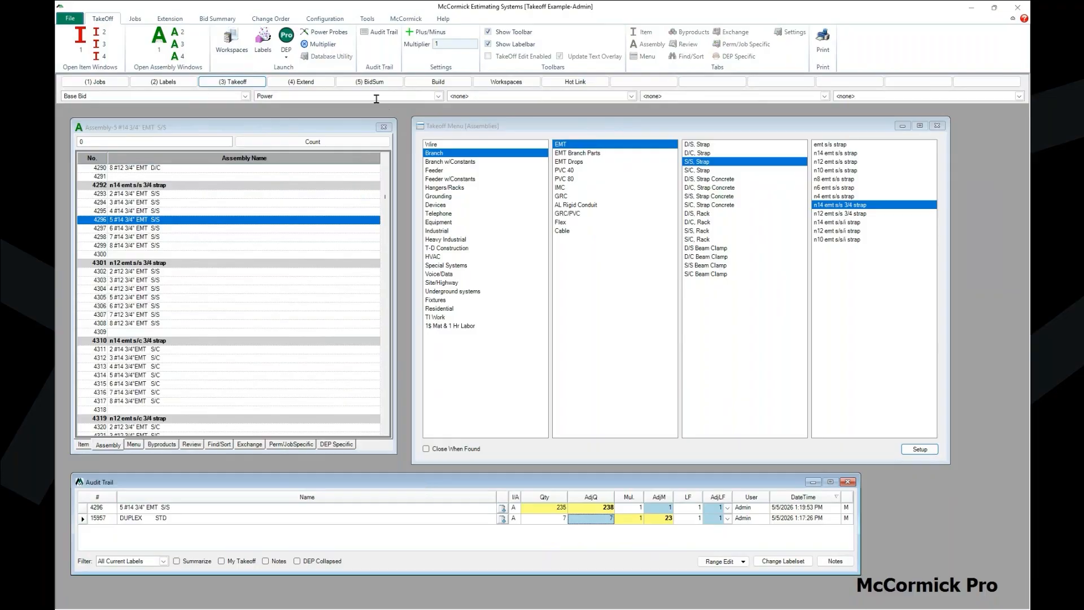
key("ctrl")
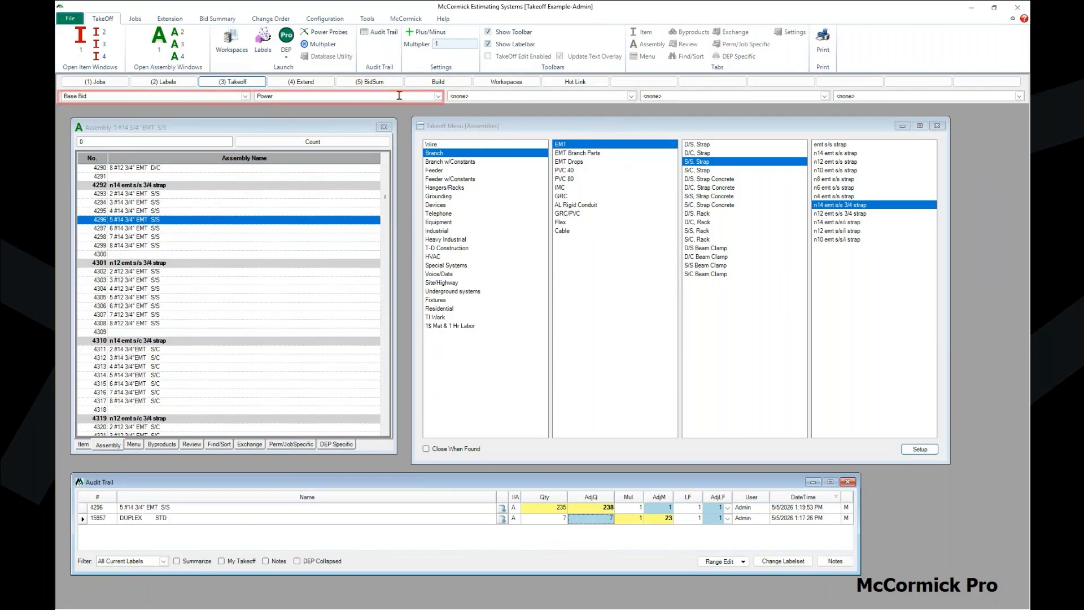
Switch the Power label to Lights to view that label's Audit Trail, and return it to Power
left_click(438, 96)
left_click(404, 113)
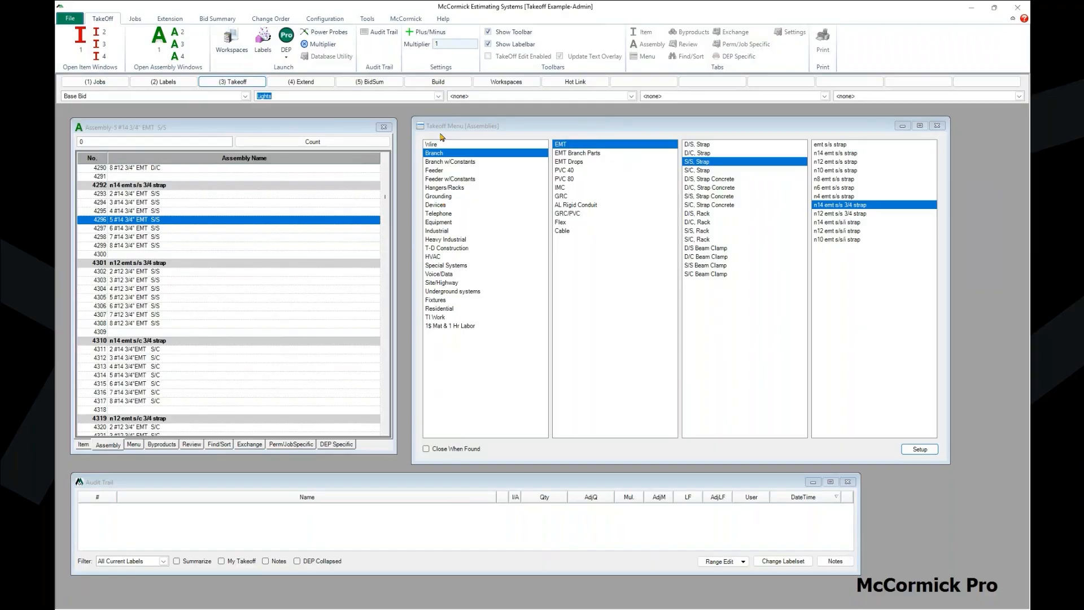
left_click(439, 96)
left_click(400, 107)
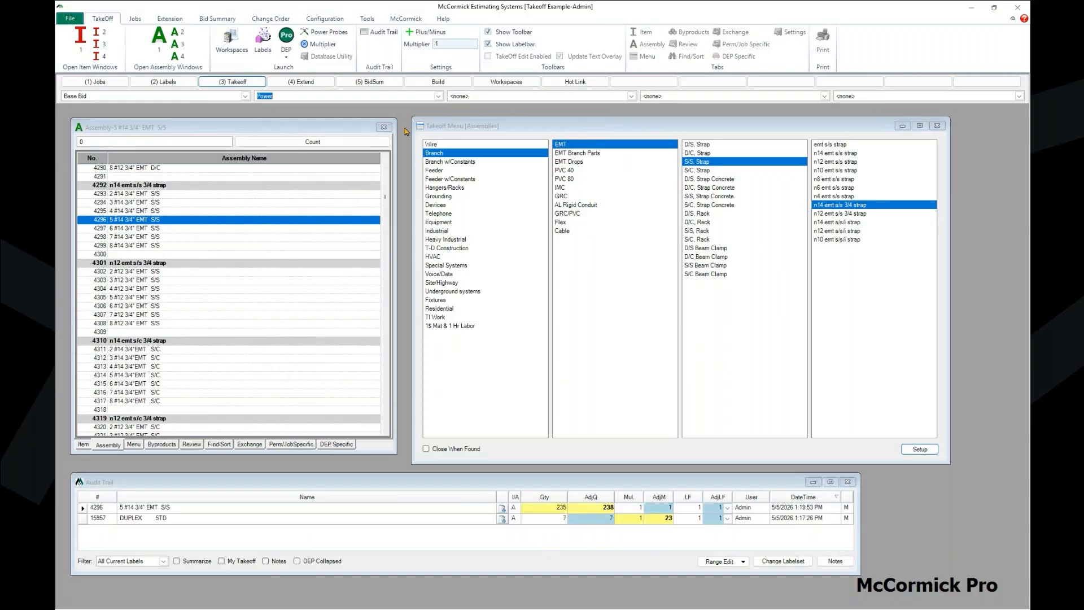